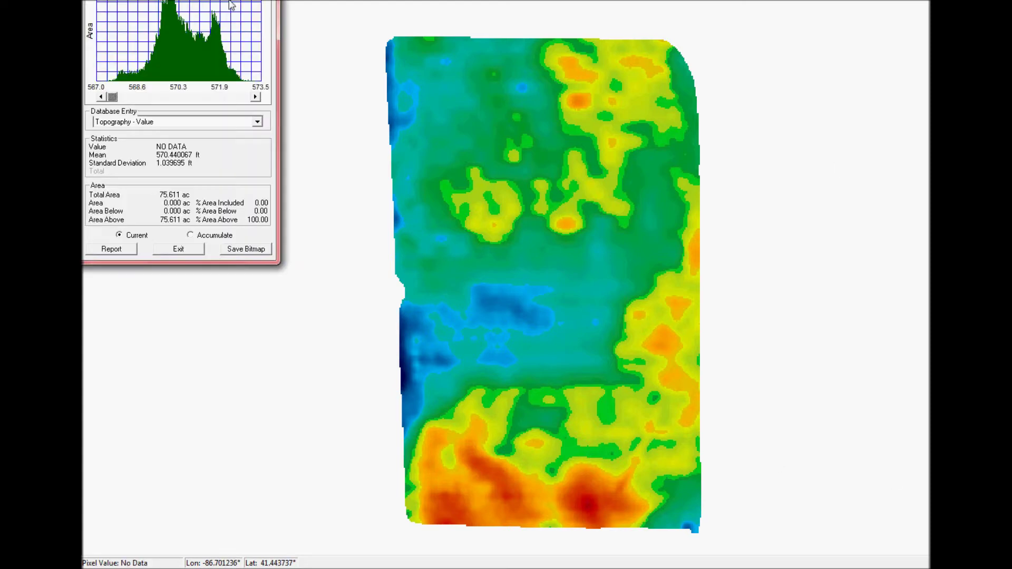
- Drag the Topography - Value histogram panel fully into view
{"action": "left_click_drag", "start_coordinate": [150, 0], "coordinate": [164, 15]}
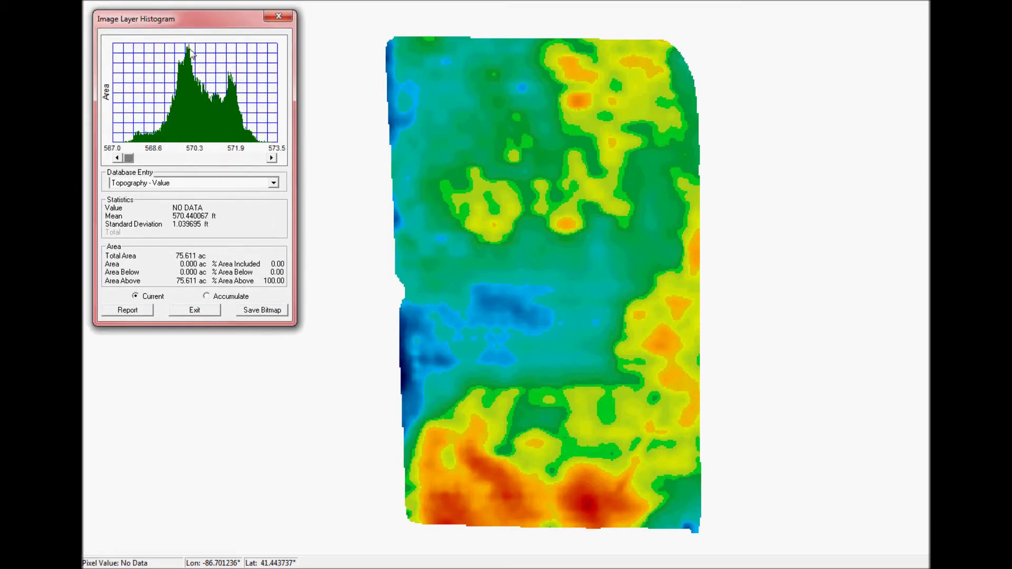
- Switch the histogram to Accumulate and set the flood level to about 571.06 ft
{"action": "left_click", "coordinate": [214, 296]}
{"action": "left_click_drag", "start_coordinate": [131, 160], "coordinate": [235, 160]}
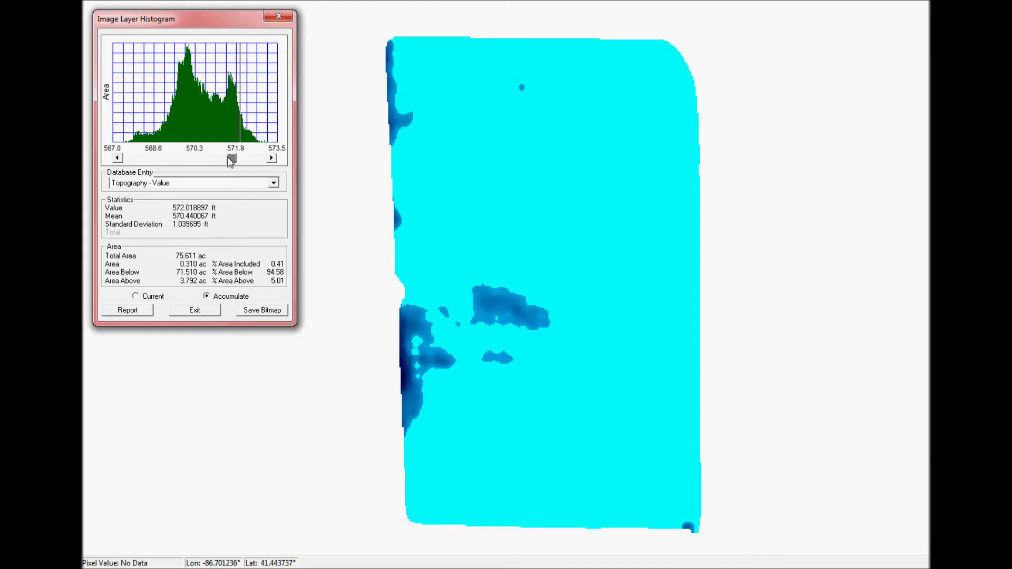
{"action": "left_click_drag", "start_coordinate": [231, 162], "coordinate": [226, 163]}
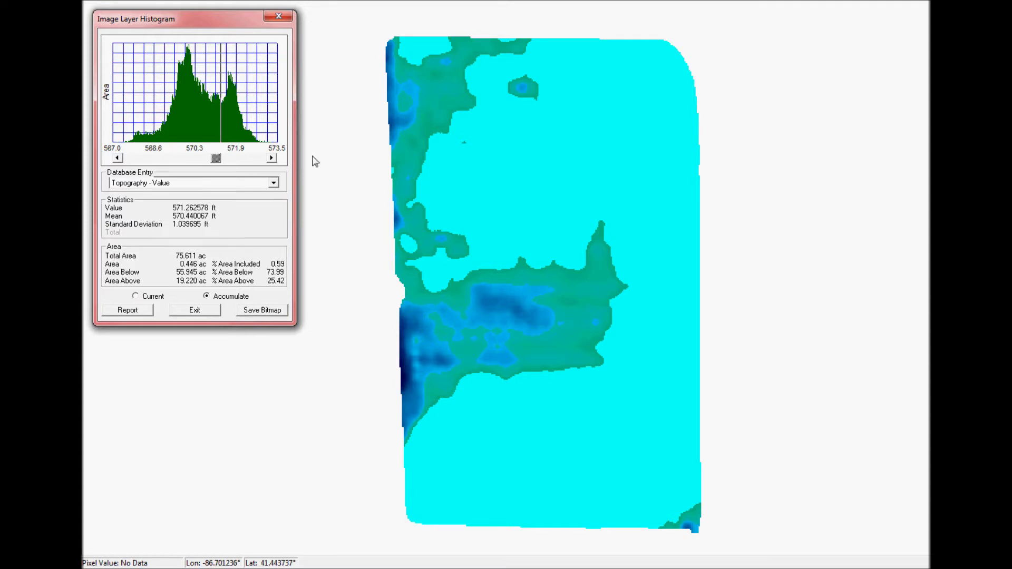
{"action": "left_click_drag", "start_coordinate": [216, 160], "coordinate": [200, 162]}
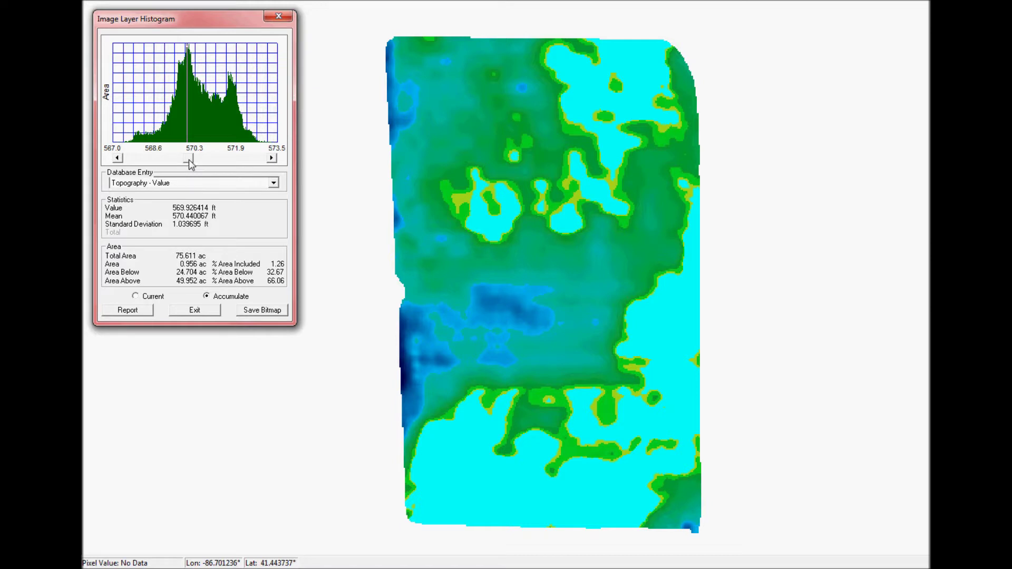
- Test flood levels of about 570.3 and 571.34 ft, then exit the histogram
{"action": "left_click_drag", "start_coordinate": [191, 165], "coordinate": [212, 174]}
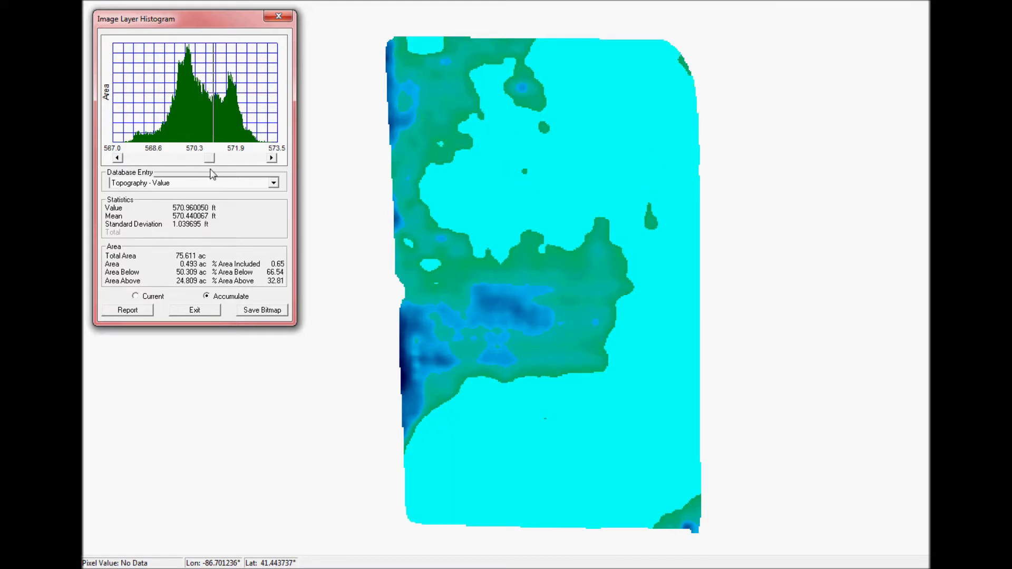
{"action": "left_click_drag", "start_coordinate": [213, 175], "coordinate": [225, 182]}
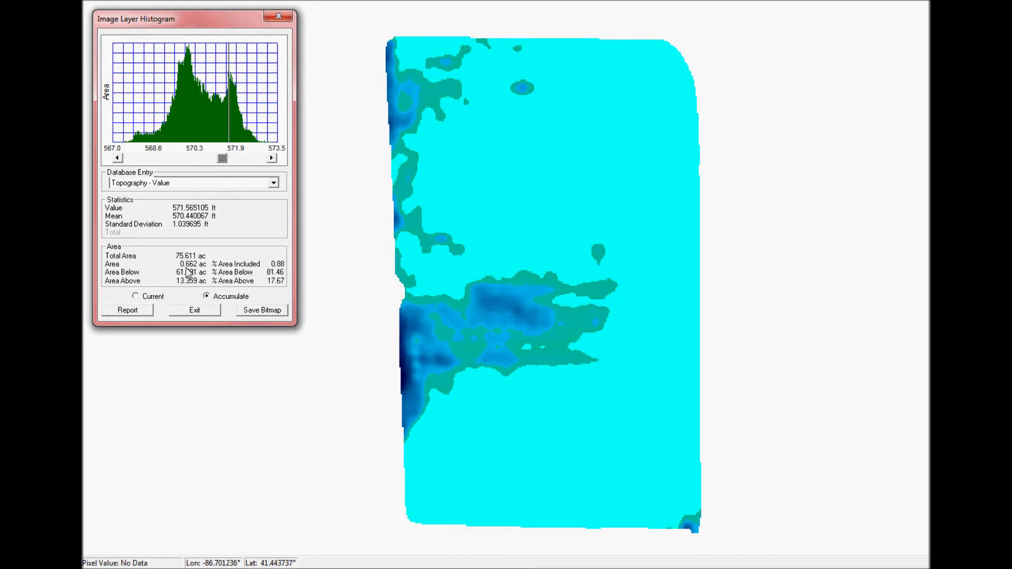
{"action": "left_click", "coordinate": [196, 313]}
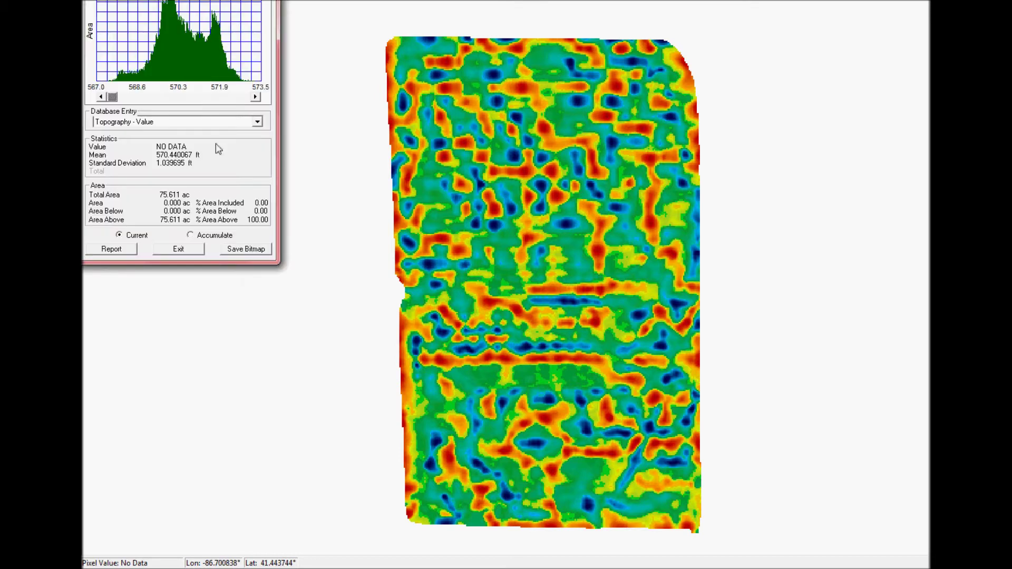
- Open the data layer list in the histogram to choose another layer
{"action": "left_click", "coordinate": [154, 122]}
- Chart WA All Seasons - Value and set the threshold to about 0.405
{"action": "left_click", "coordinate": [150, 139]}
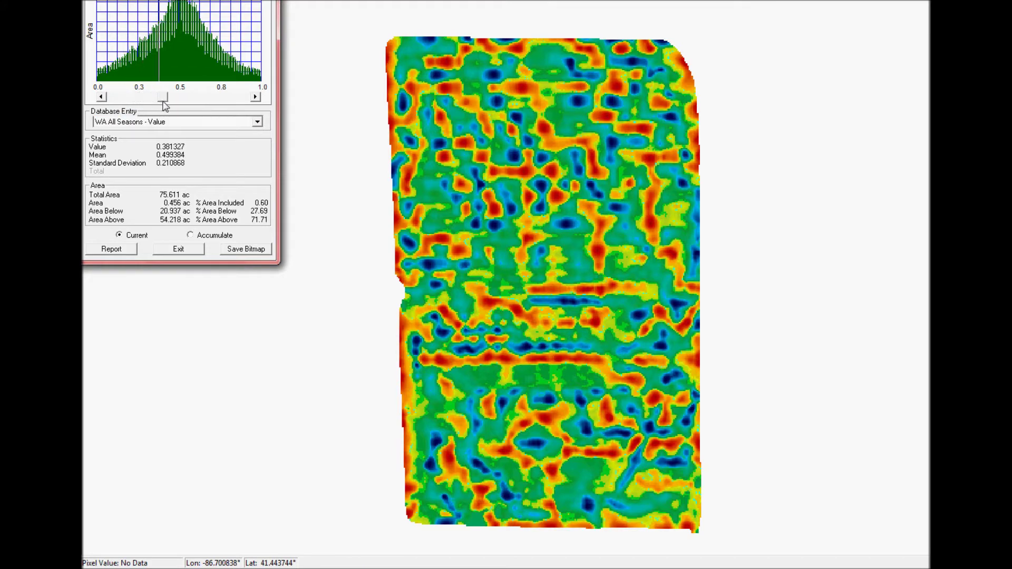
{"action": "left_click", "coordinate": [198, 235]}
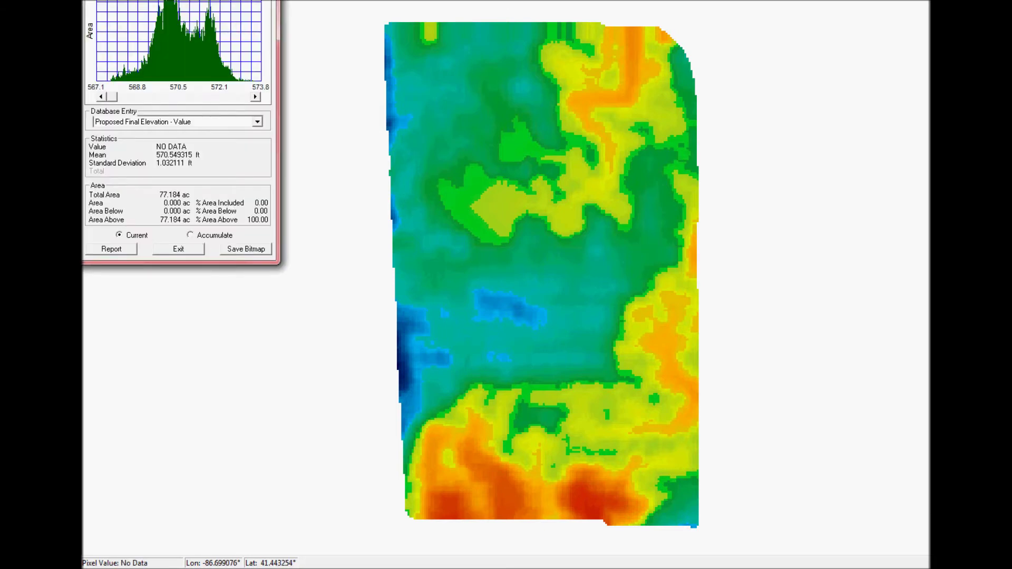
- Flood the Proposed Final Elevation histogram in Accumulate mode to about 570.99 ft, then exit
{"action": "left_click_drag", "start_coordinate": [211, 0], "coordinate": [243, 17]}
{"action": "left_click", "coordinate": [255, 299]}
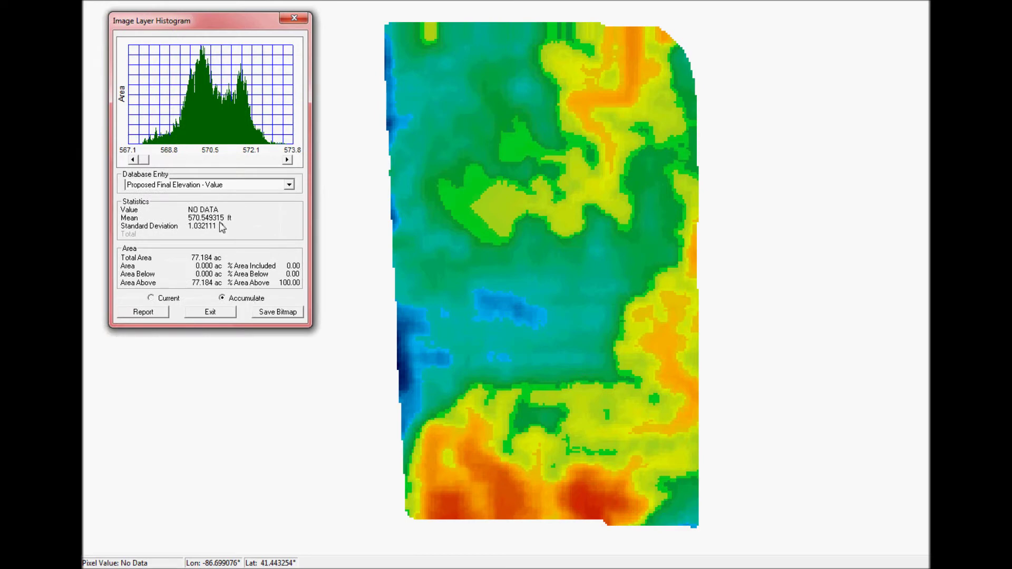
{"action": "left_click_drag", "start_coordinate": [142, 161], "coordinate": [222, 174]}
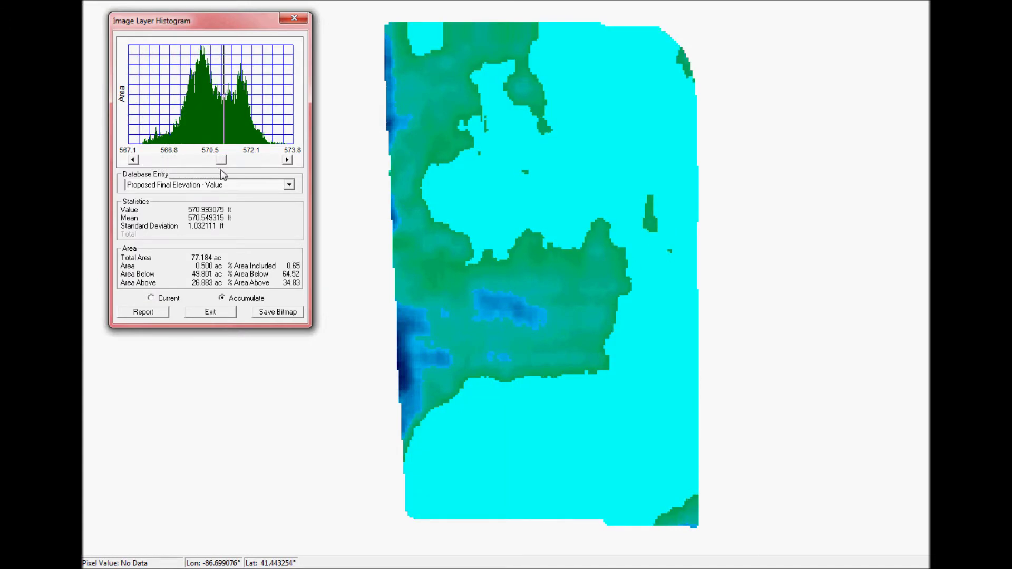
{"action": "left_click", "coordinate": [222, 314]}
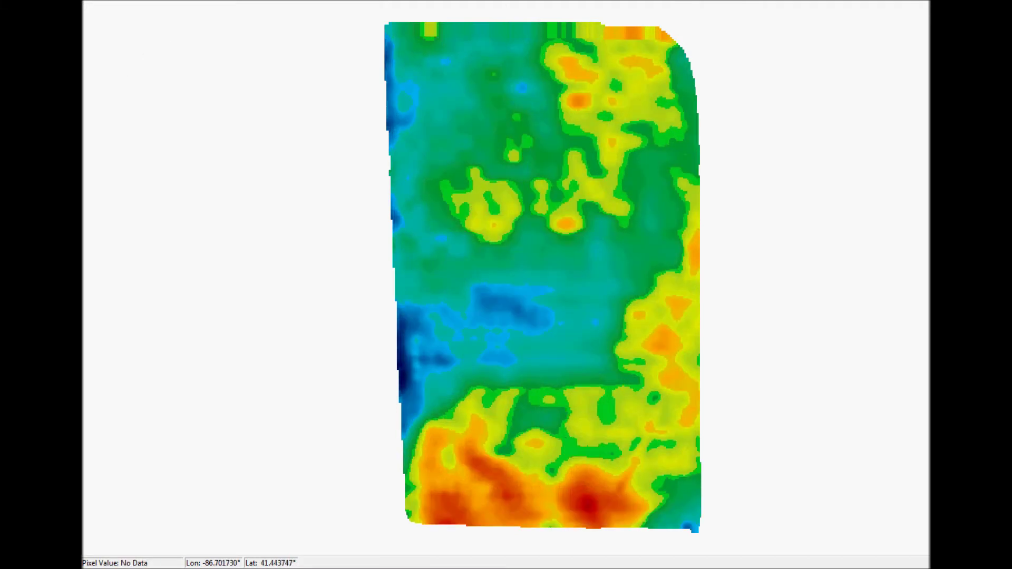
- Accumulate the histogram on Topography - Value, raise the flood level over low areas, then exit
{"action": "left_click_drag", "start_coordinate": [185, 0], "coordinate": [209, 20]}
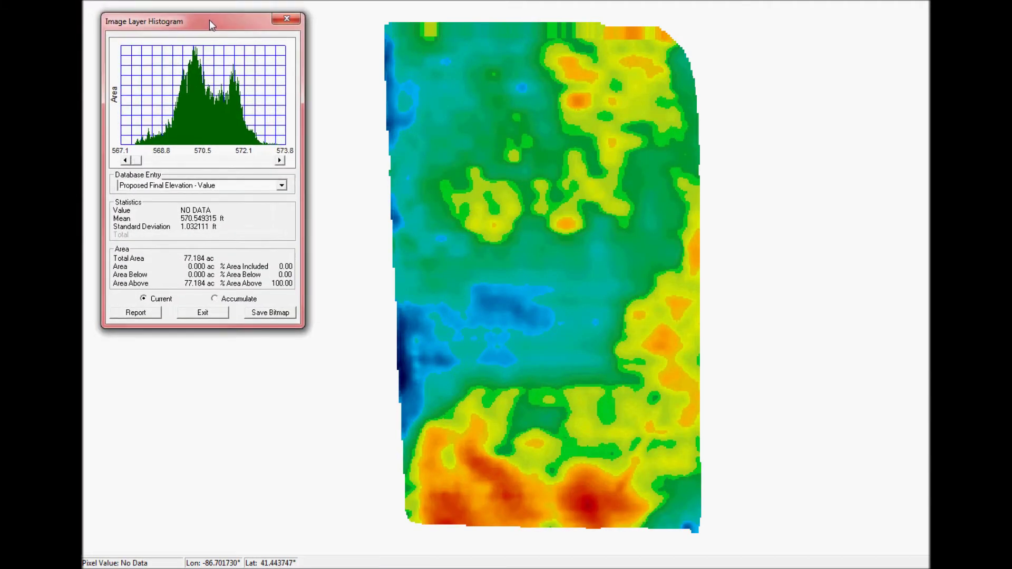
{"action": "left_click", "coordinate": [215, 298]}
{"action": "left_click", "coordinate": [153, 184]}
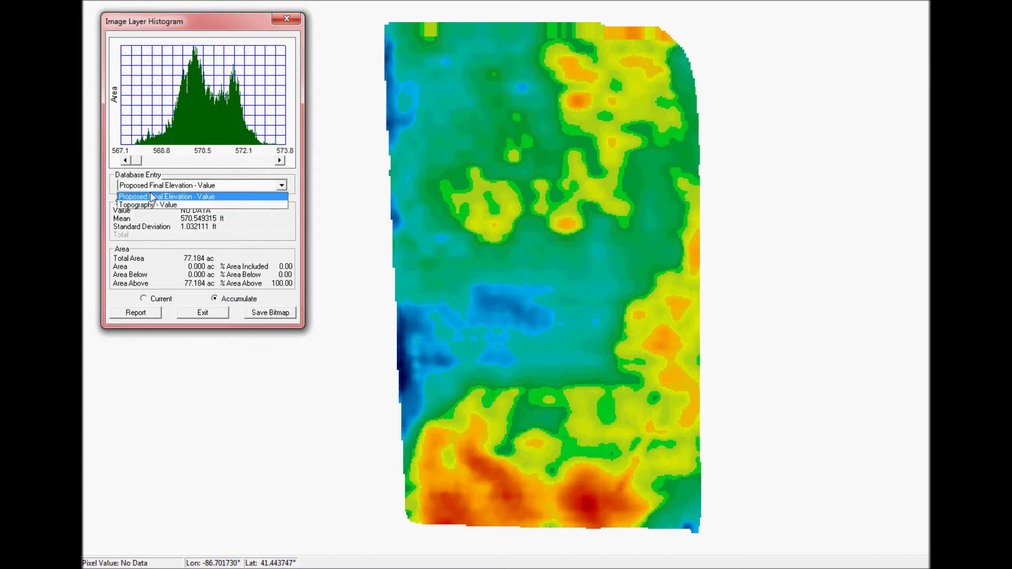
{"action": "left_click", "coordinate": [152, 197]}
{"action": "scroll", "coordinate": [136, 161], "scroll_direction": "down", "scroll_amount": 1}
{"action": "mouse_move", "coordinate": [136, 161]}
{"action": "left_mouse_down"}
{"action": "mouse_move", "coordinate": [234, 173]}
{"action": "mouse_move", "coordinate": [219, 166]}
{"action": "mouse_move", "coordinate": [229, 169]}
{"action": "mouse_move", "coordinate": [203, 175]}
{"action": "mouse_move", "coordinate": [239, 181]}
{"action": "mouse_move", "coordinate": [202, 175]}
{"action": "left_mouse_up"}
{"action": "left_click", "coordinate": [203, 313]}
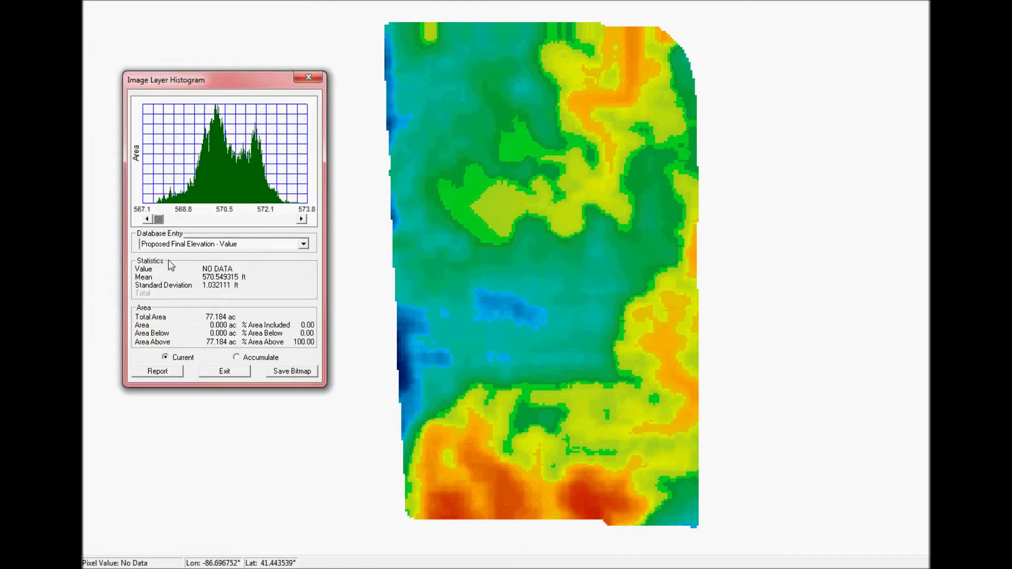
- Flood the proposed surface in Accumulate mode near 570.76 ft, then close the histogram
{"action": "left_click", "coordinate": [236, 357]}
{"action": "mouse_move", "coordinate": [158, 219]}
{"action": "left_mouse_down"}
{"action": "mouse_move", "coordinate": [275, 221]}
{"action": "mouse_move", "coordinate": [271, 229]}
{"action": "mouse_move", "coordinate": [199, 225]}
{"action": "mouse_move", "coordinate": [232, 244]}
{"action": "left_mouse_up"}
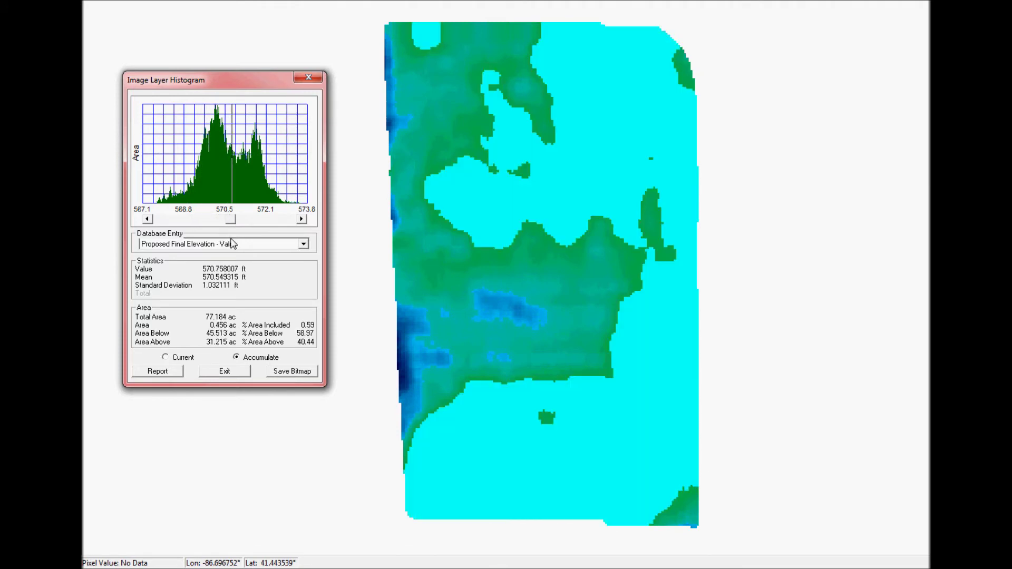
{"action": "left_click", "coordinate": [242, 373]}
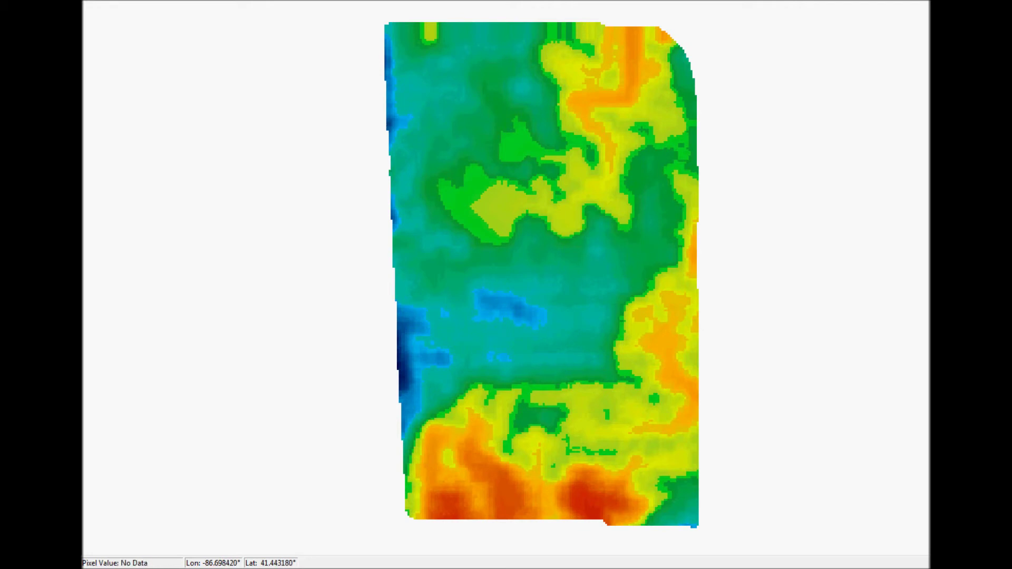
- Flood proposed-elevation ground below about 569.7 ft in cyan with the accumulated histogram
{"action": "left_click", "coordinate": [204, 237]}
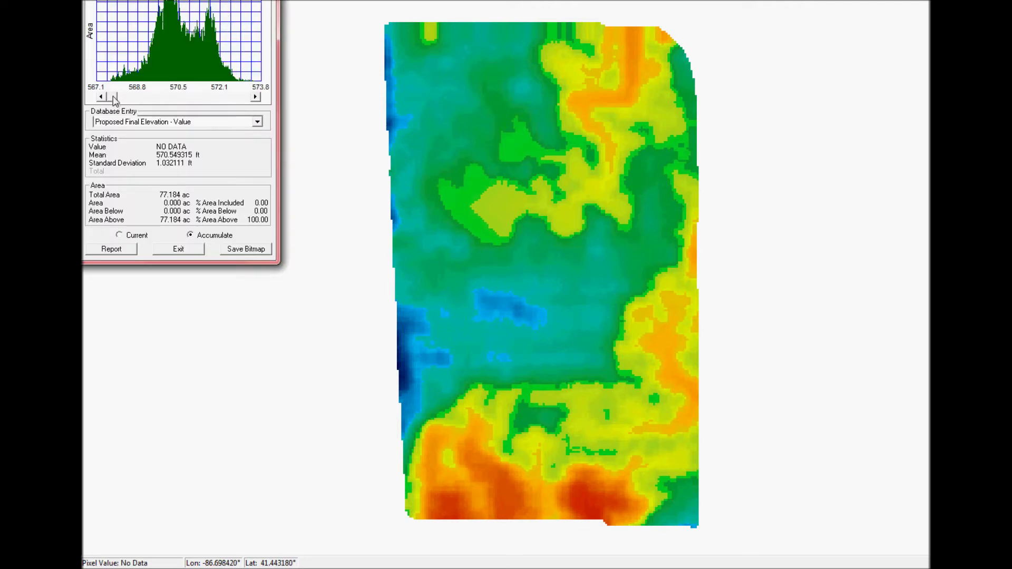
{"action": "left_click_drag", "start_coordinate": [115, 101], "coordinate": [163, 97]}
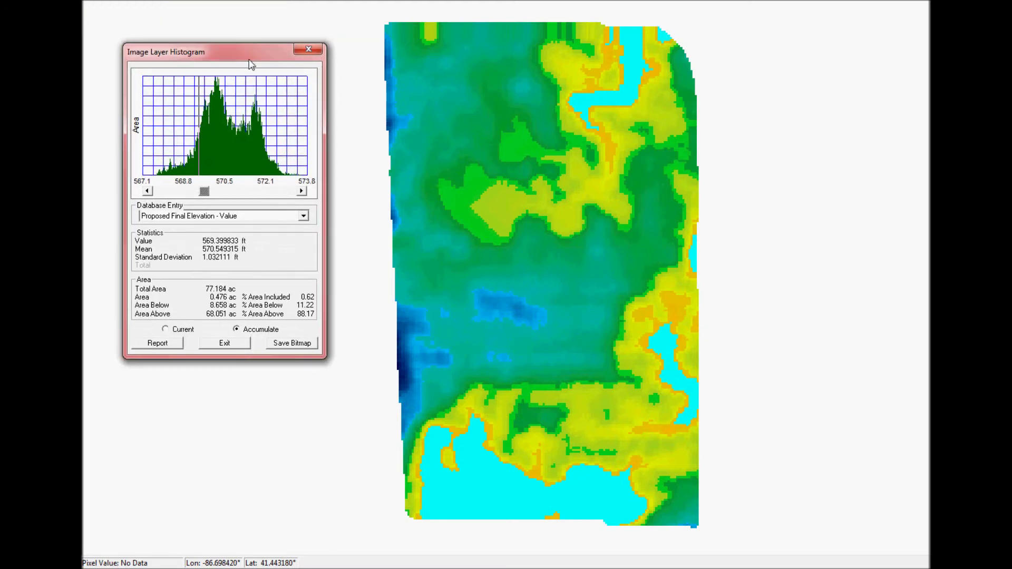
{"action": "left_click_drag", "start_coordinate": [206, 192], "coordinate": [211, 221]}
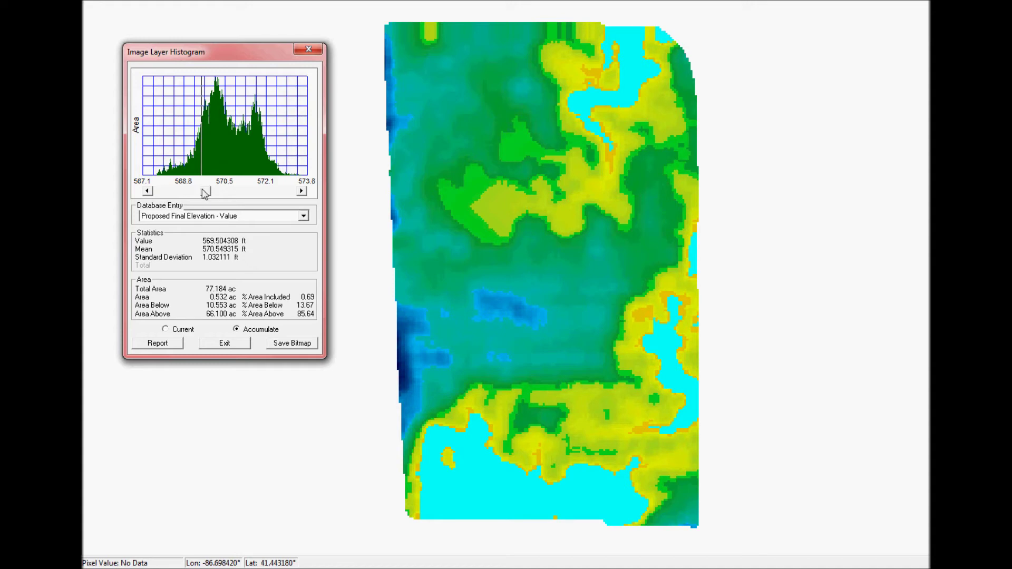
{"action": "mouse_move", "coordinate": [205, 191]}
{"action": "left_mouse_down"}
{"action": "mouse_move", "coordinate": [221, 199]}
{"action": "mouse_move", "coordinate": [211, 199]}
{"action": "left_mouse_up"}
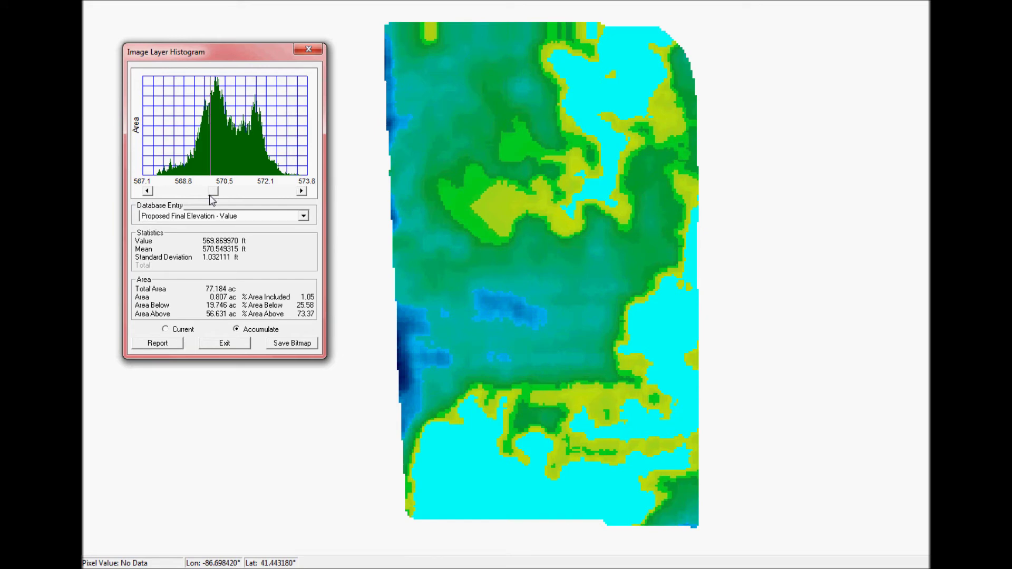
{"action": "left_click_drag", "start_coordinate": [211, 199], "coordinate": [208, 200]}
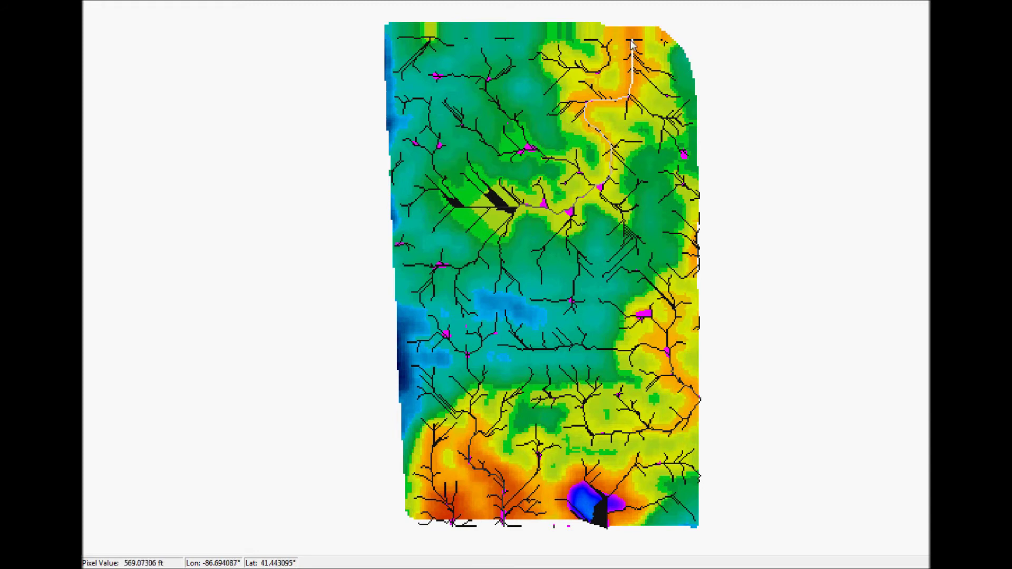
- Preview accumulated flooding on the Proposed Final Elevation histogram, then close it
{"action": "left_click", "coordinate": [226, 1]}
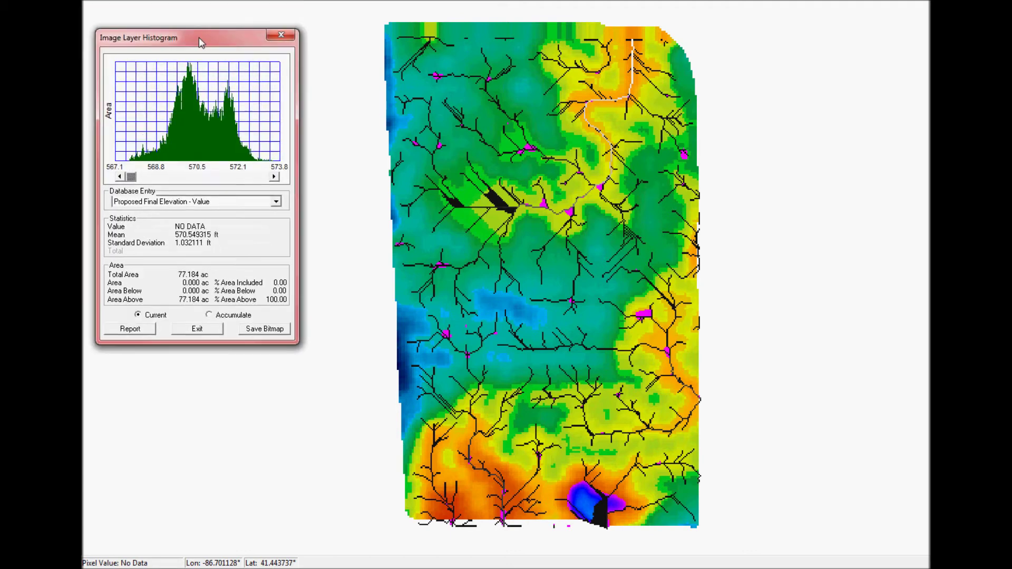
{"action": "mouse_move", "coordinate": [132, 178]}
{"action": "left_mouse_down"}
{"action": "mouse_move", "coordinate": [245, 178]}
{"action": "mouse_move", "coordinate": [264, 193]}
{"action": "mouse_move", "coordinate": [168, 173]}
{"action": "mouse_move", "coordinate": [225, 186]}
{"action": "mouse_move", "coordinate": [174, 181]}
{"action": "left_mouse_up"}
{"action": "left_click", "coordinate": [226, 316]}
{"action": "left_click", "coordinate": [199, 330]}
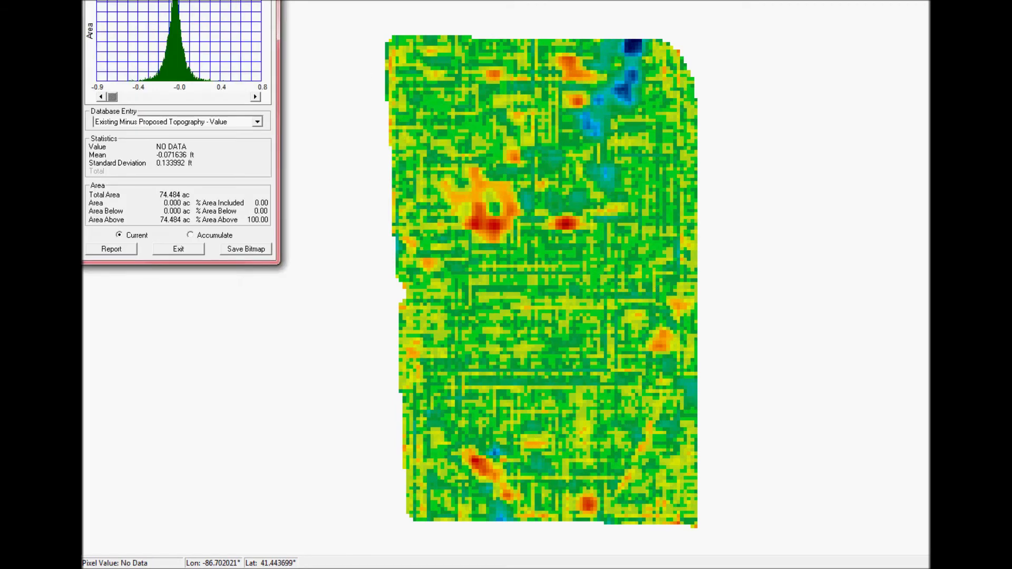
- Move the Existing Minus Proposed histogram (mean -0.071636 ft) beside the field map and open the Start menu
{"action": "left_click_drag", "start_coordinate": [216, 1], "coordinate": [393, 49]}
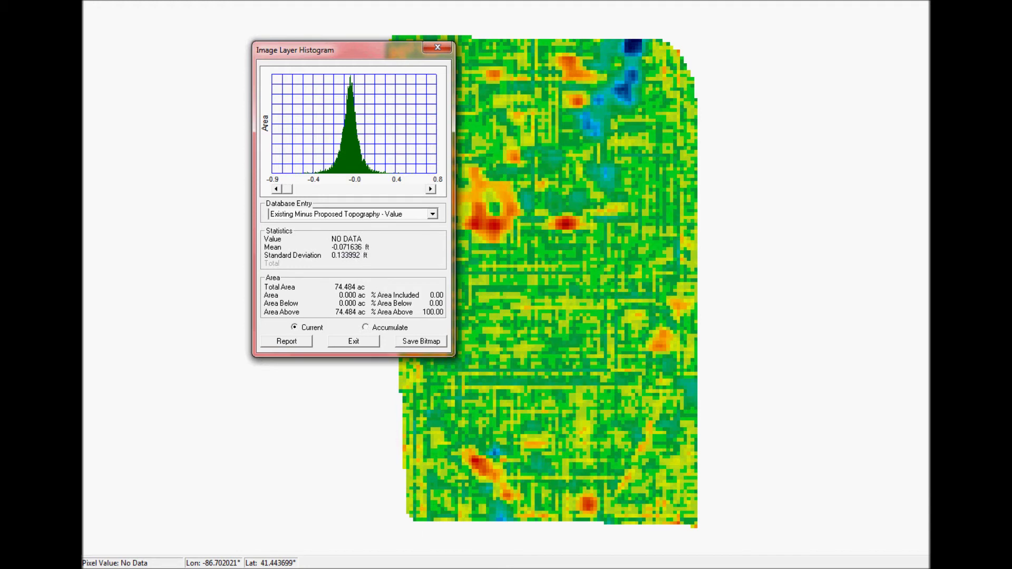
{"action": "key", "text": "super"}
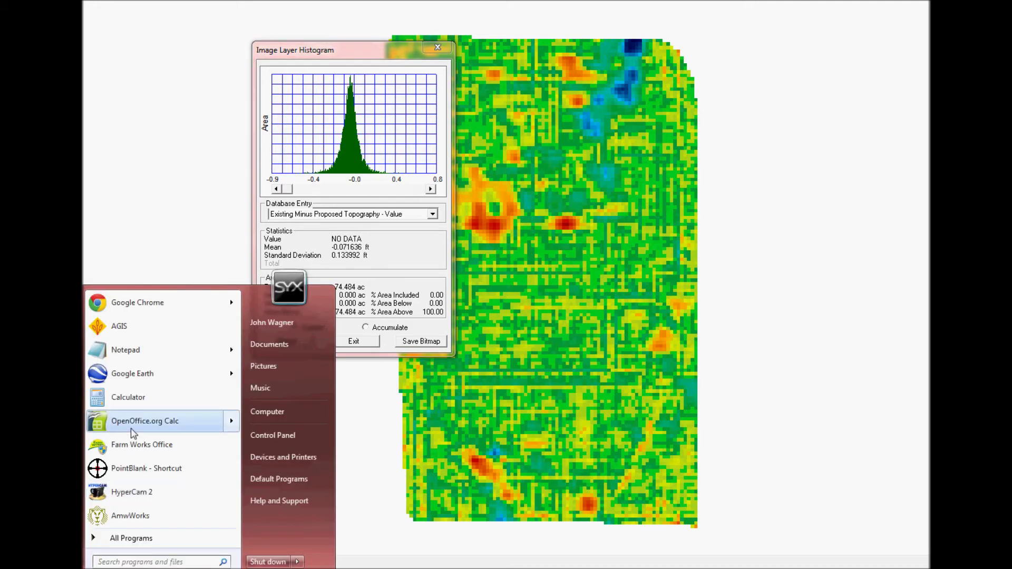
- Launch Windows Calculator clear of the histogram and enter 12 ×
{"action": "left_click", "coordinate": [138, 397]}
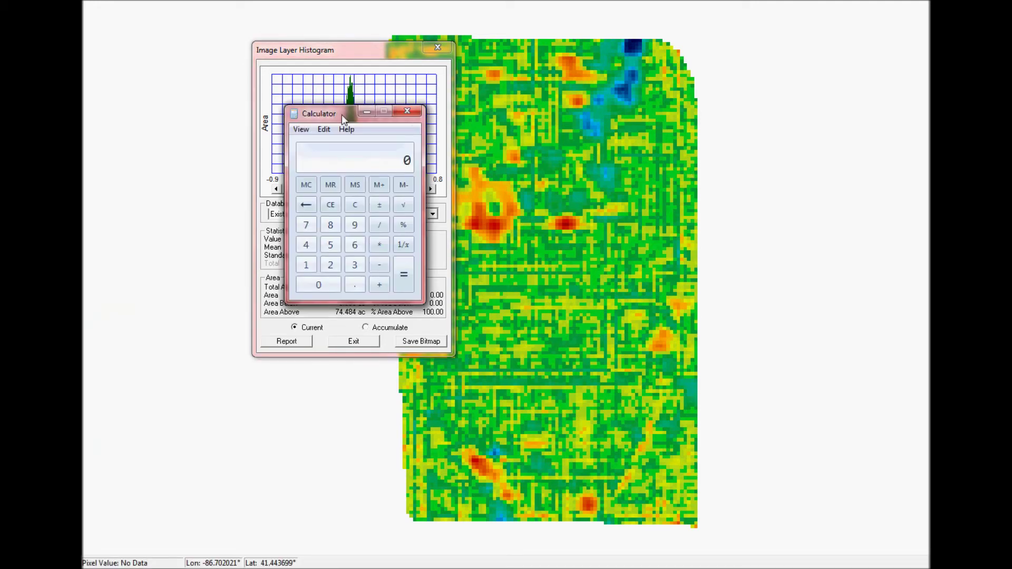
{"action": "left_click_drag", "start_coordinate": [342, 115], "coordinate": [730, 106]}
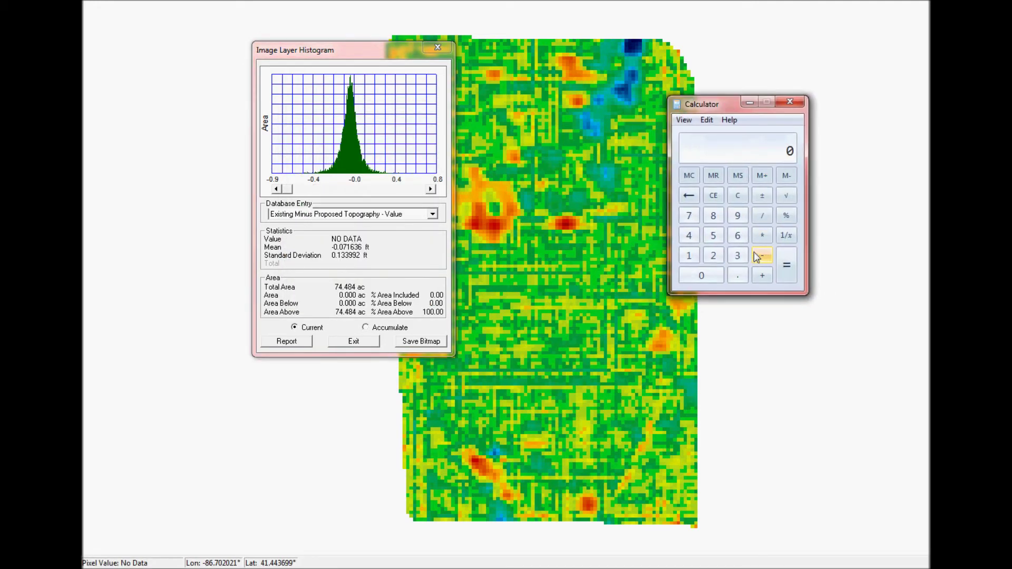
{"action": "left_click", "coordinate": [688, 255]}
{"action": "left_click", "coordinate": [713, 256]}
{"action": "left_click", "coordinate": [765, 236]}
- Multiply by 0.071636 to get 0.859632, then close Calculator
{"action": "left_click", "coordinate": [743, 280]}
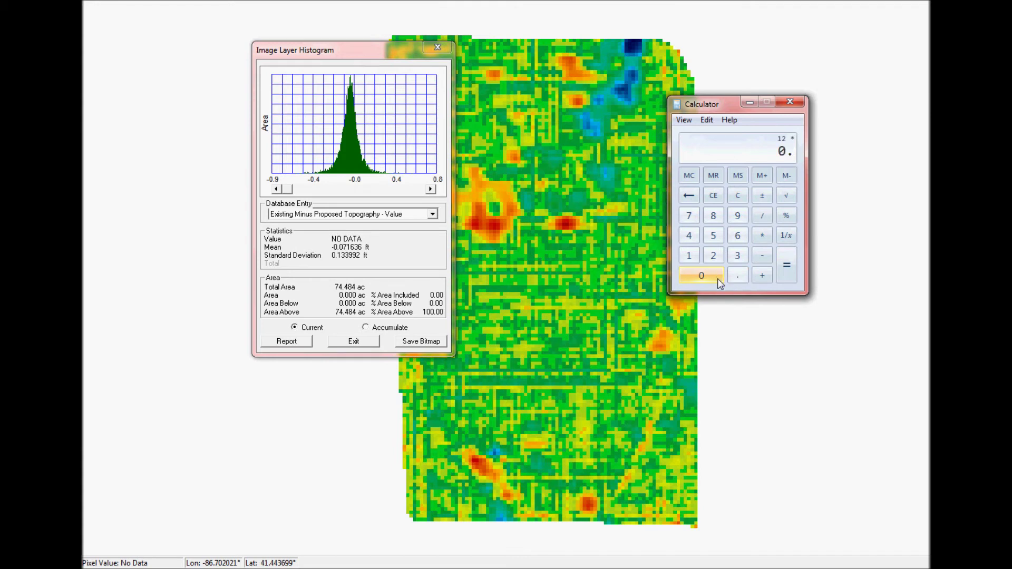
{"action": "left_click", "coordinate": [703, 274]}
{"action": "left_click", "coordinate": [689, 216]}
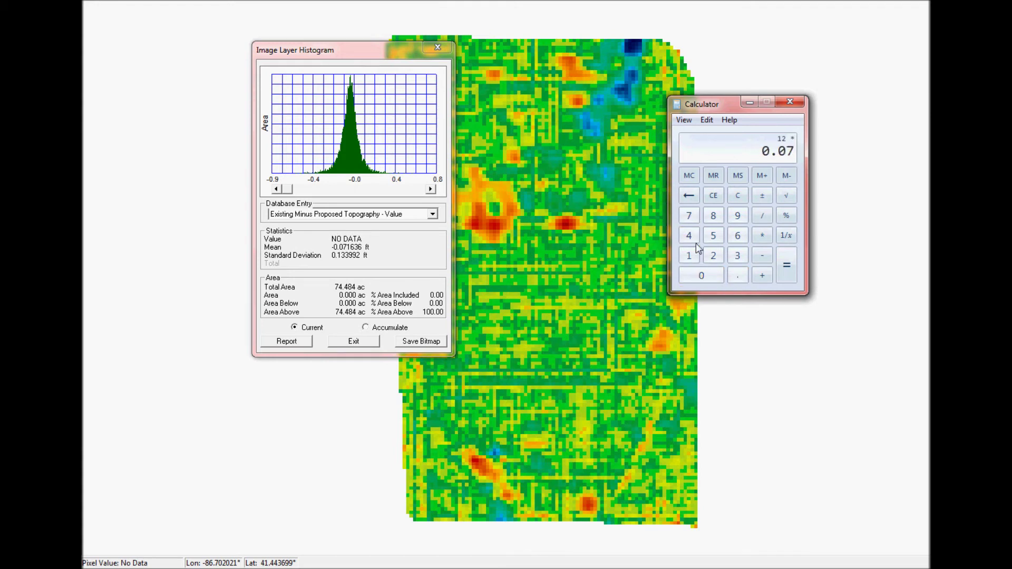
{"action": "left_click", "coordinate": [690, 257]}
{"action": "left_click", "coordinate": [738, 236]}
{"action": "left_click", "coordinate": [737, 257]}
{"action": "left_click", "coordinate": [736, 238]}
{"action": "left_click", "coordinate": [787, 268]}
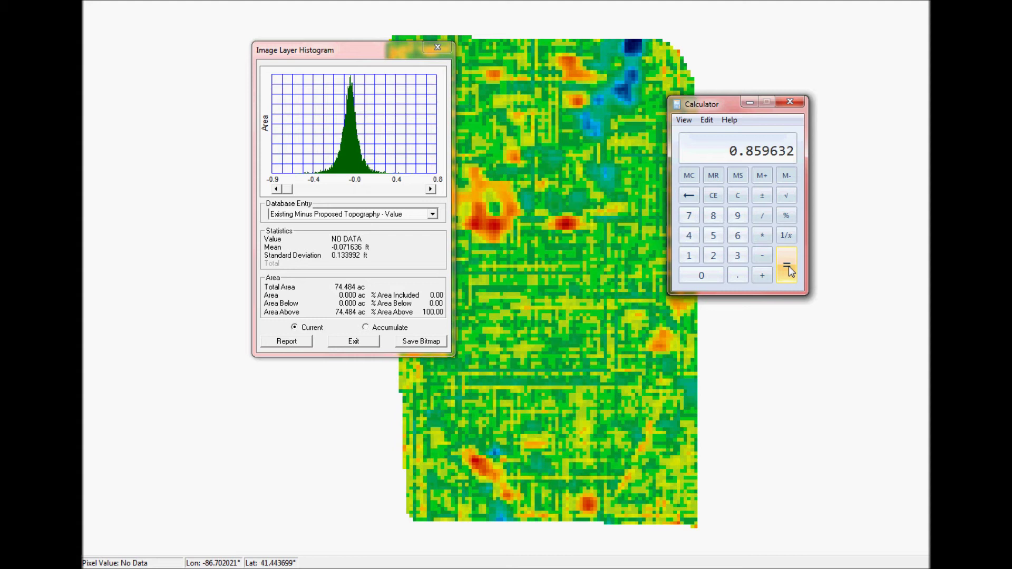
{"action": "left_click", "coordinate": [789, 101]}
- Exit the Image Layer Histogram, leaving only the Existing Minus Proposed Topography difference map
{"action": "left_click", "coordinate": [358, 342]}
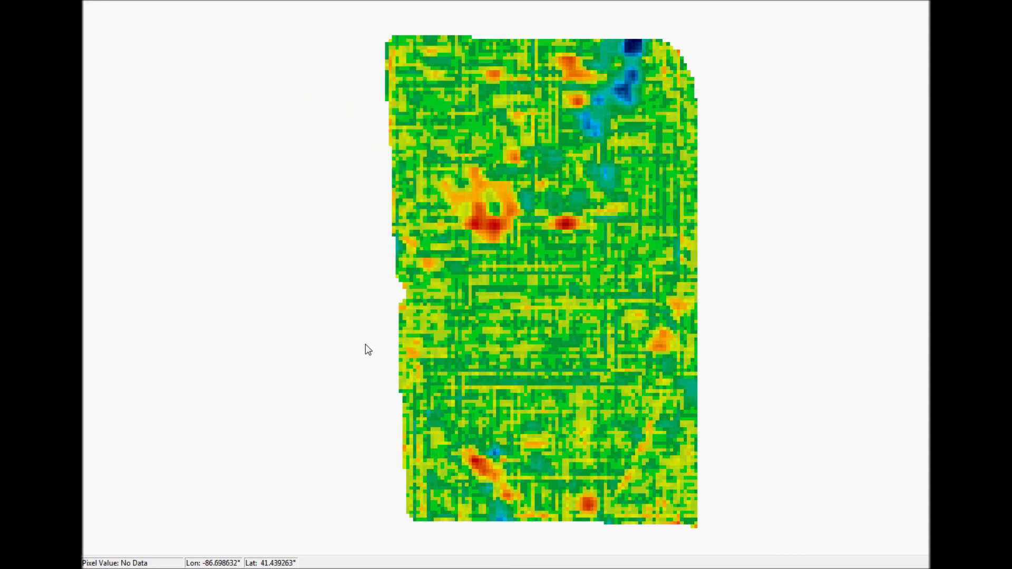